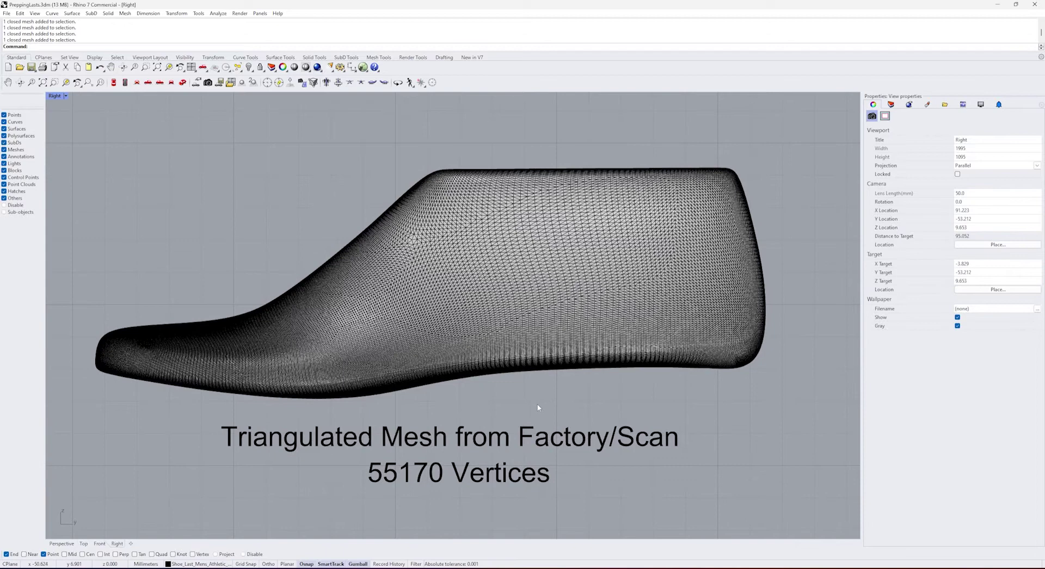
Check the shoe last mesh's vertex and face count in its detailed description
{"action": "left_click", "coordinate": [531, 306]}
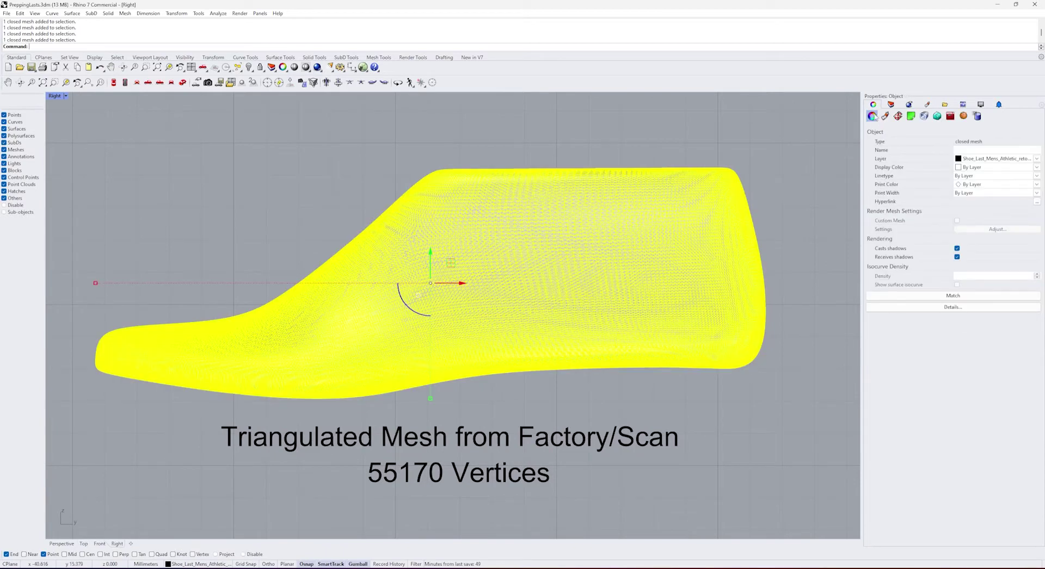
{"action": "left_click", "coordinate": [953, 307]}
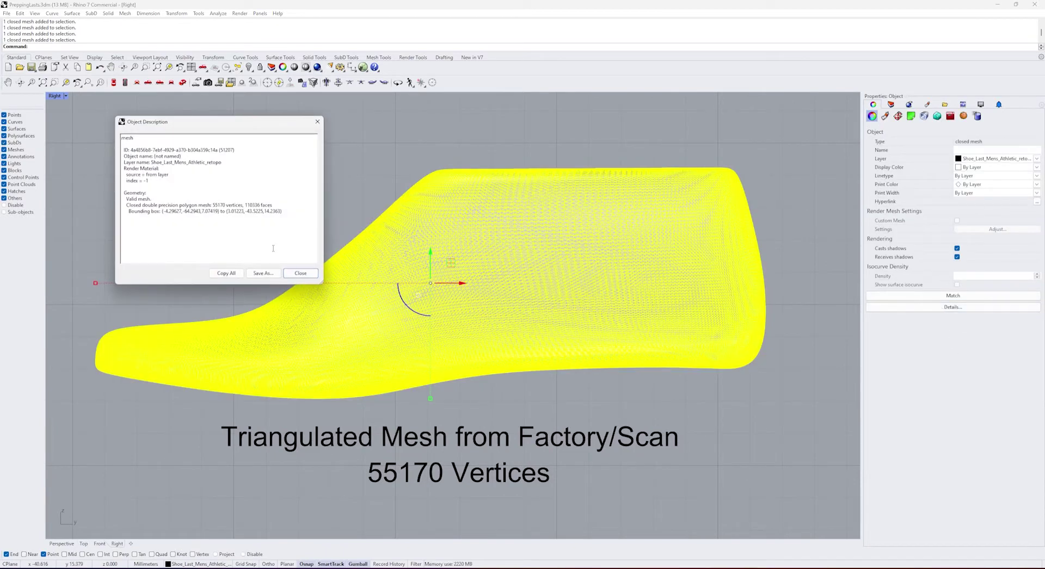
{"action": "mouse_move", "coordinate": [213, 205]}
{"action": "left_mouse_down"}
{"action": "mouse_move", "coordinate": [272, 206]}
{"action": "mouse_move", "coordinate": [213, 206]}
{"action": "left_mouse_up"}
{"action": "key", "text": "Escape"}
{"action": "key", "text": "Escape"}
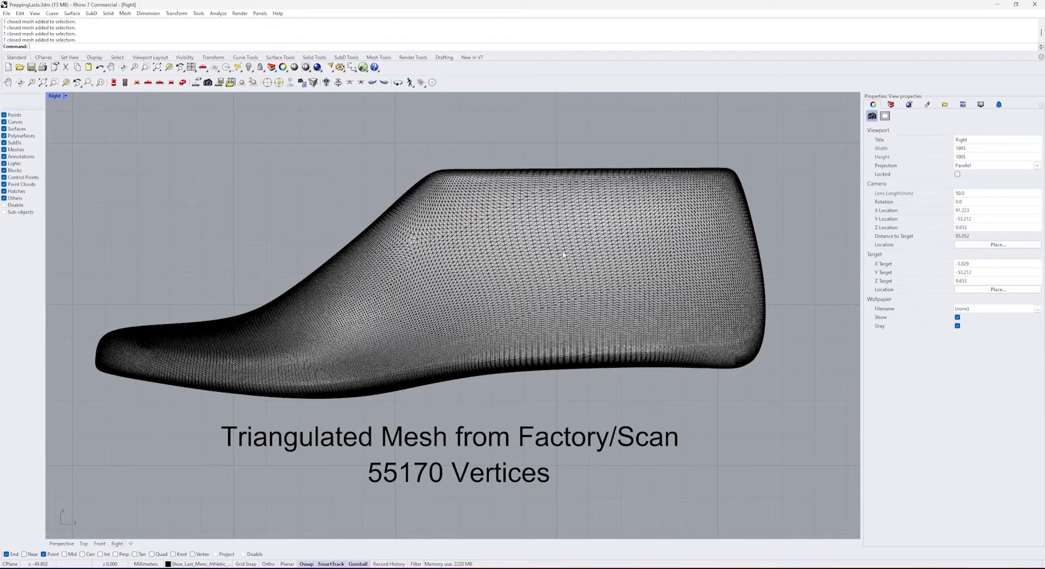
Lower the shoe last in the Right view, reselect it, and show the SubD toolset
{"action": "right_click_drag", "start_coordinate": [545, 381], "coordinate": [543, 423]}
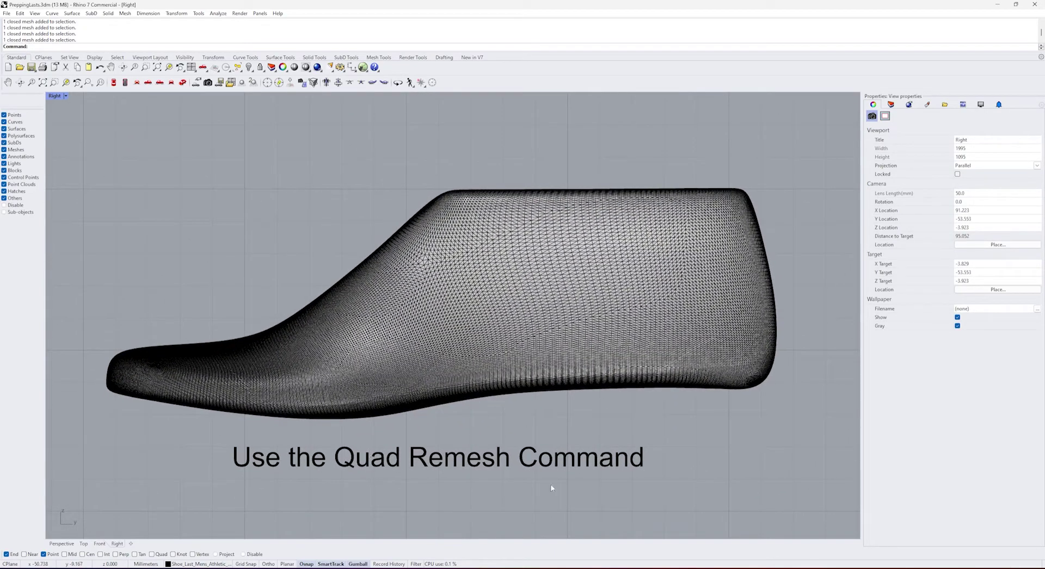
{"action": "left_click", "coordinate": [496, 255]}
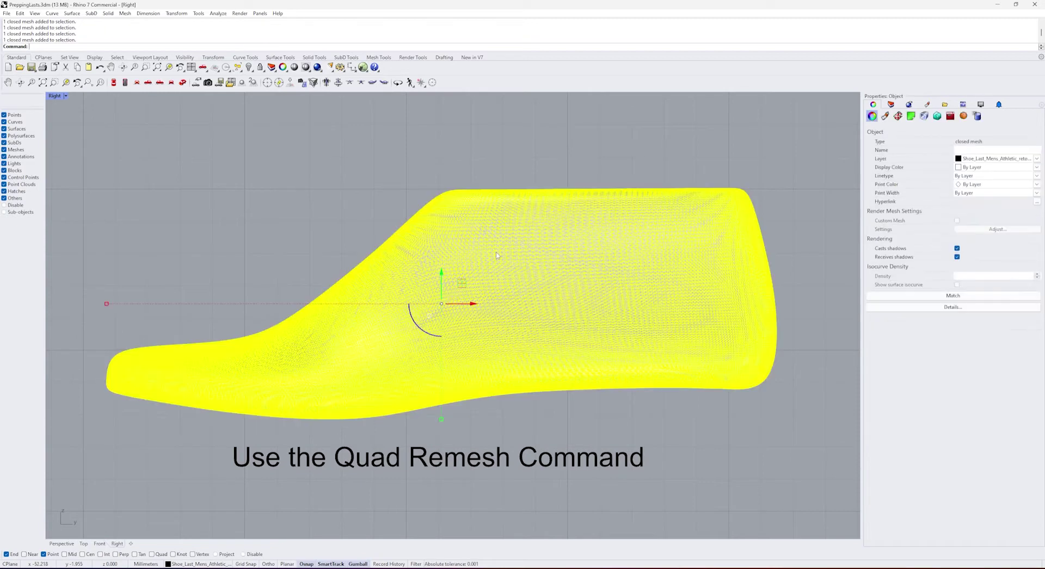
{"action": "left_click", "coordinate": [347, 57]}
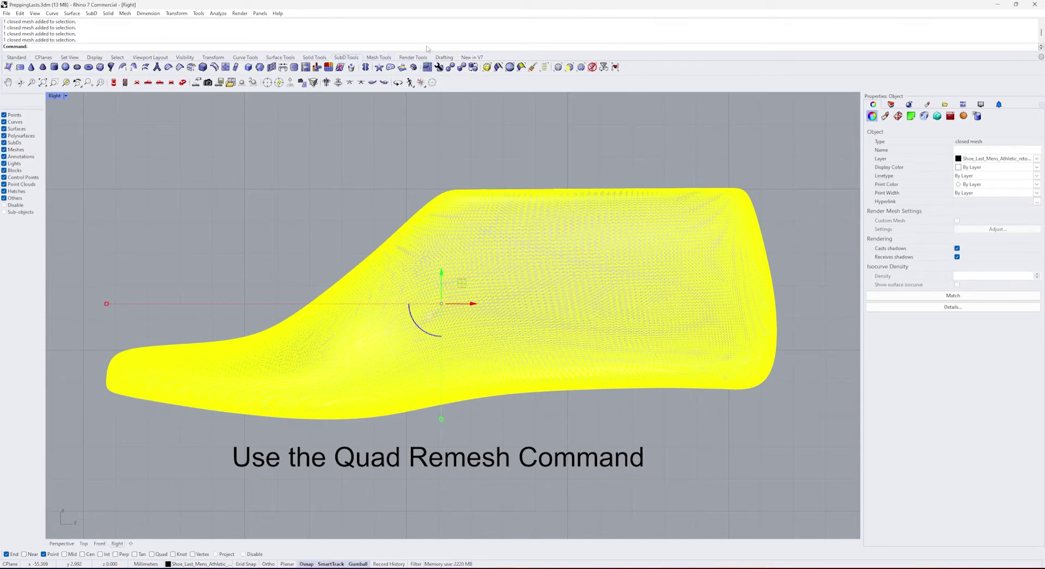
Run QuadRemesh on the last, with detailed options at 500 target quads and 50% adaptive size
{"action": "type", "text": "Quad"}
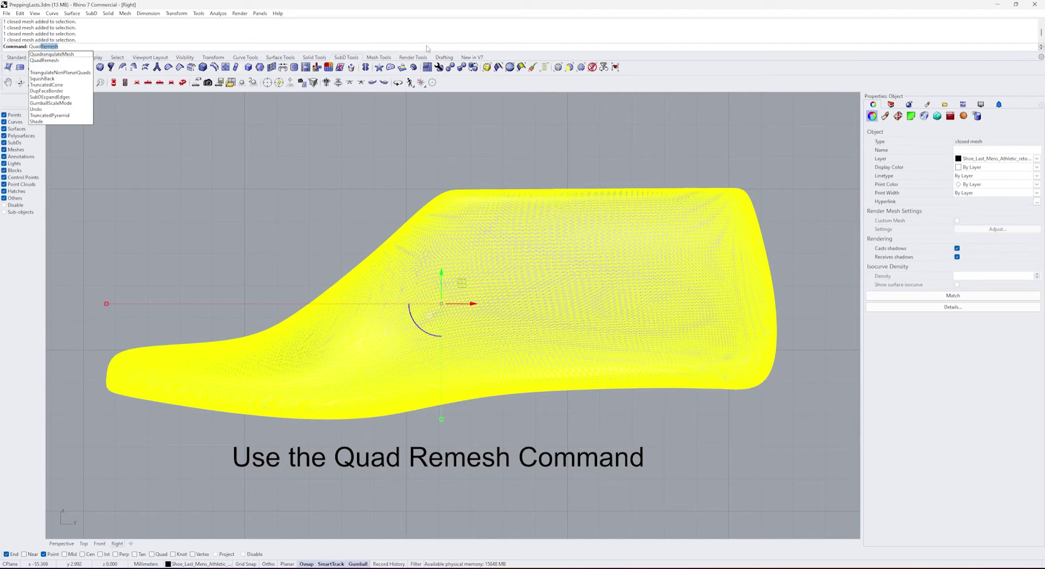
{"action": "key", "text": "Return"}
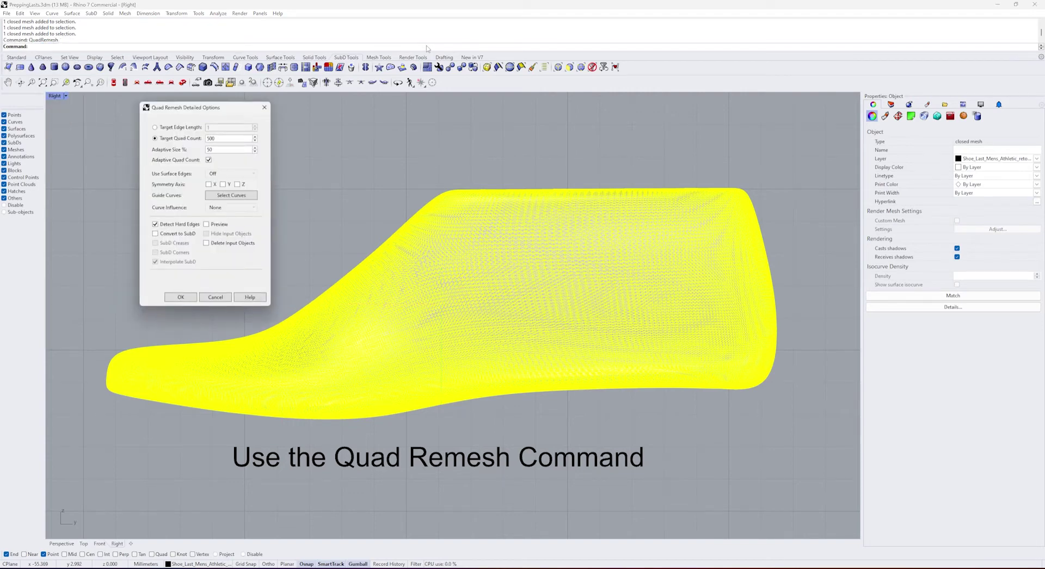
{"action": "mouse_move", "coordinate": [209, 112]}
{"action": "left_mouse_down"}
{"action": "mouse_move", "coordinate": [241, 114]}
{"action": "mouse_move", "coordinate": [218, 114]}
{"action": "mouse_move", "coordinate": [227, 115]}
{"action": "left_mouse_up"}
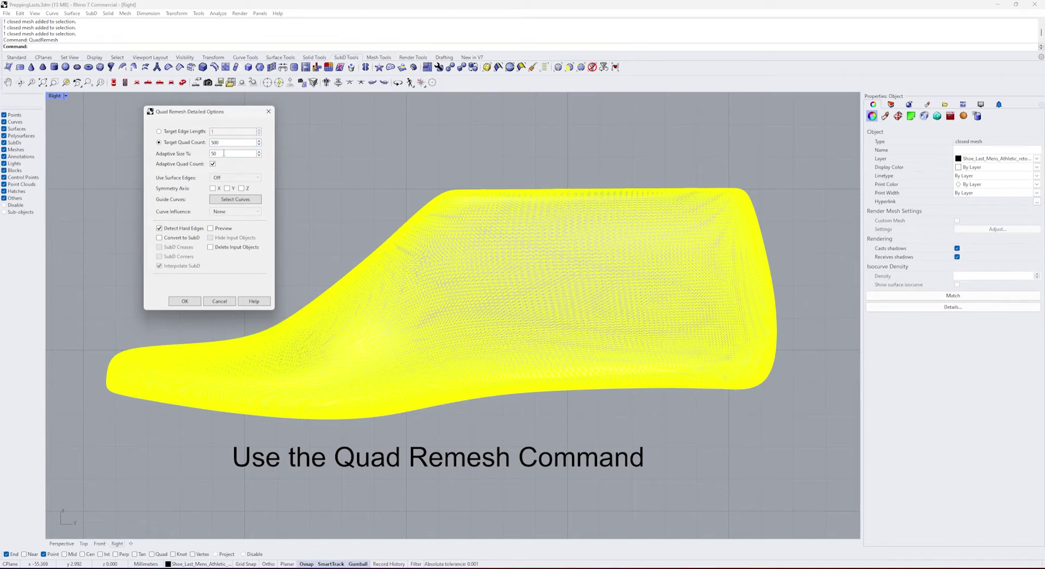
Turn on the Quad Remesh preview, briefly hiding and then showing the original dense mesh
{"action": "left_click", "coordinate": [216, 229]}
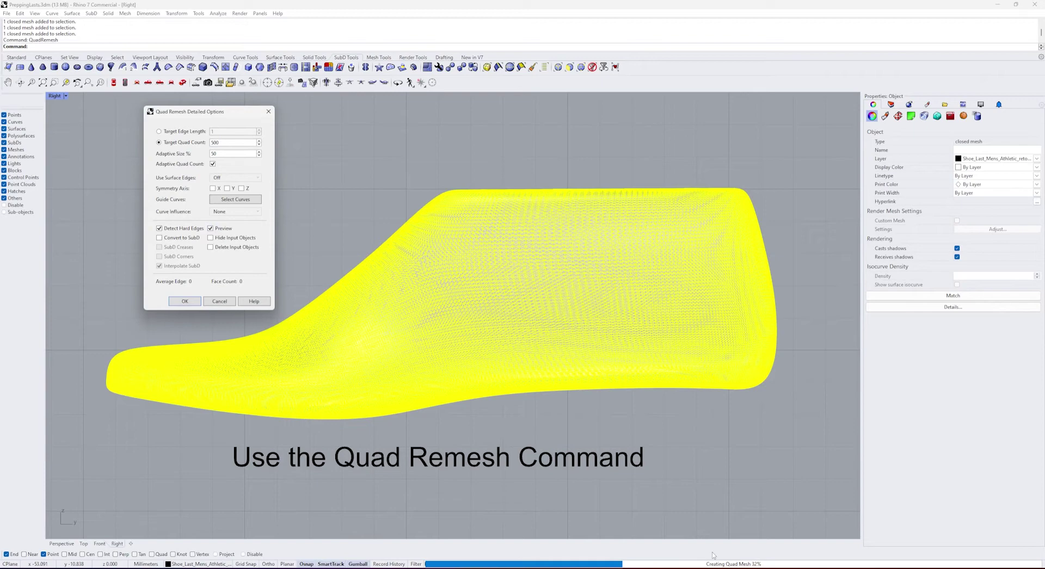
{"action": "left_click", "coordinate": [211, 238]}
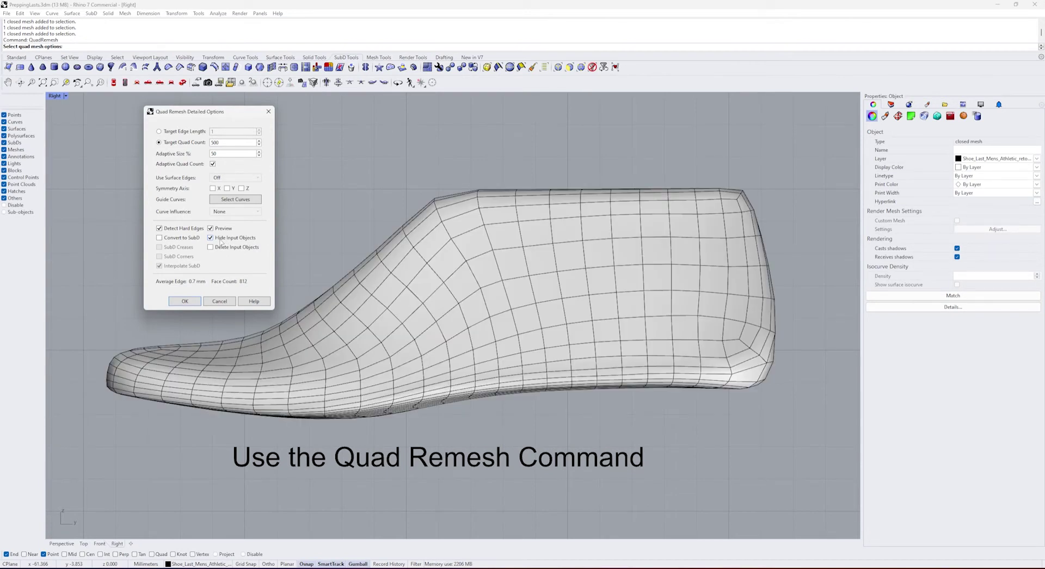
{"action": "left_click", "coordinate": [223, 240]}
Inspect the 812-face preview from the toe end in the Perspective view
{"action": "mouse_move", "coordinate": [362, 241]}
{"action": "right_mouse_down"}
{"action": "mouse_move", "coordinate": [426, 254]}
{"action": "mouse_move", "coordinate": [376, 250]}
{"action": "right_mouse_up"}
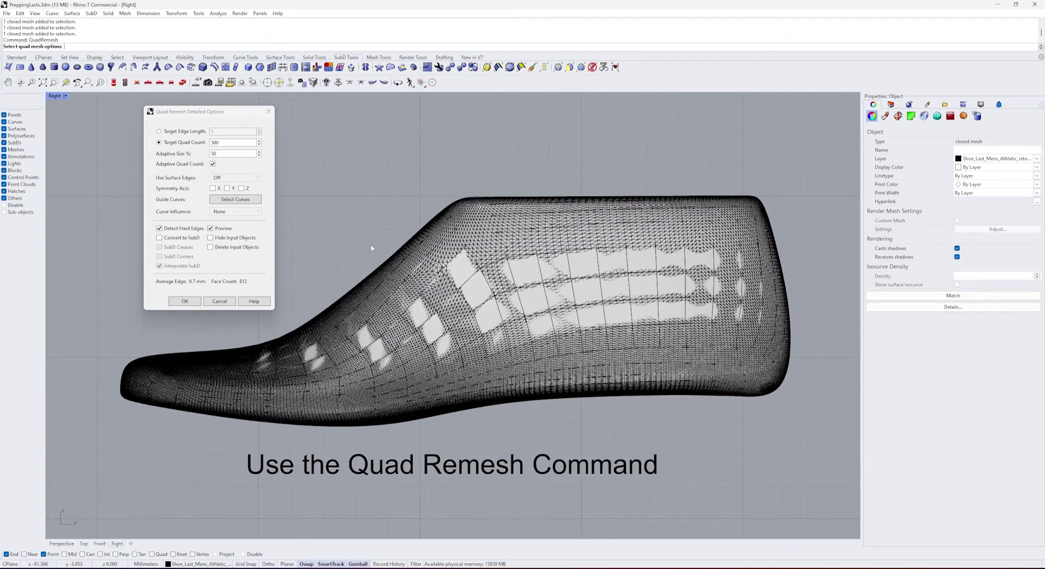
{"action": "left_click", "coordinate": [185, 84]}
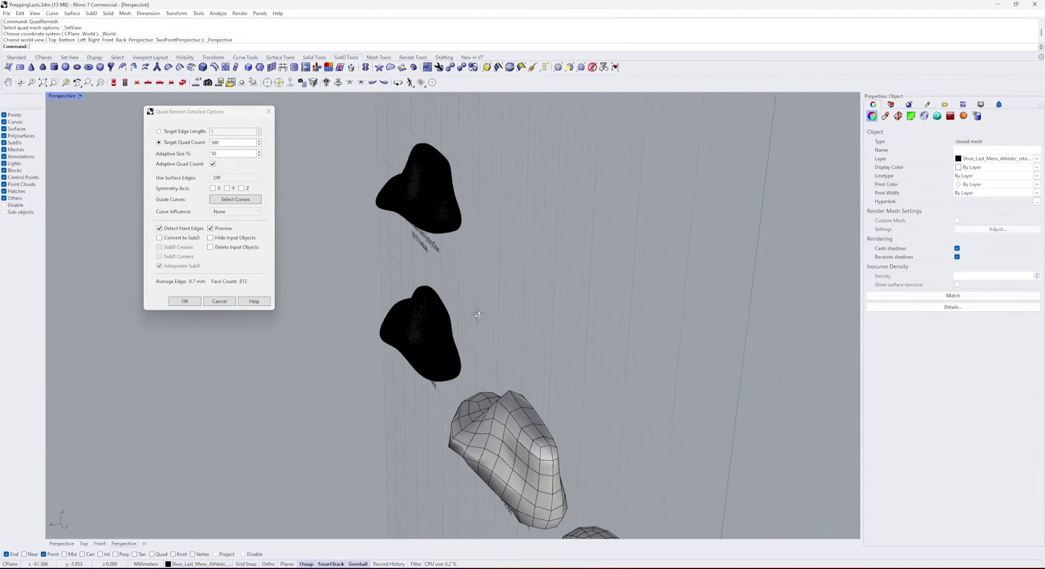
{"action": "scroll", "coordinate": [451, 316], "scroll_direction": "up", "scroll_amount": 6}
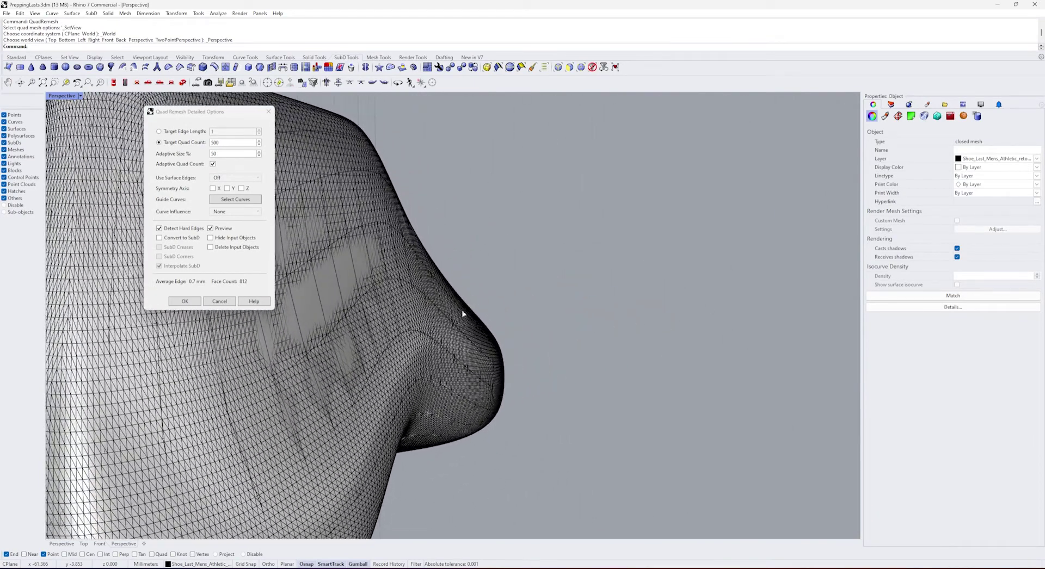
{"action": "scroll", "coordinate": [436, 313], "scroll_direction": "down", "scroll_amount": 6}
{"action": "right_click_drag", "start_coordinate": [414, 313], "coordinate": [527, 332]}
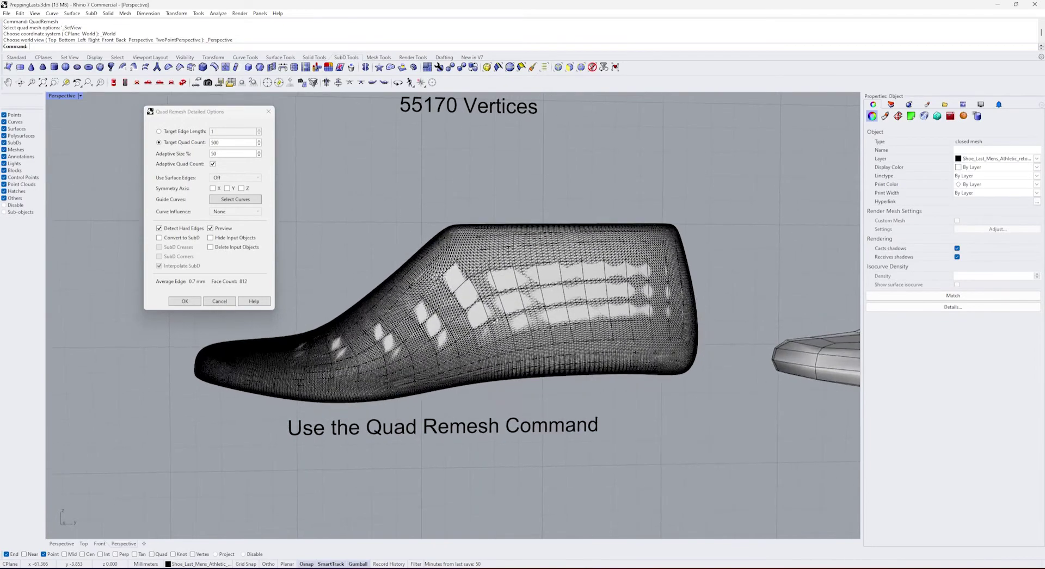
{"action": "scroll", "coordinate": [294, 332], "scroll_direction": "up", "scroll_amount": 3}
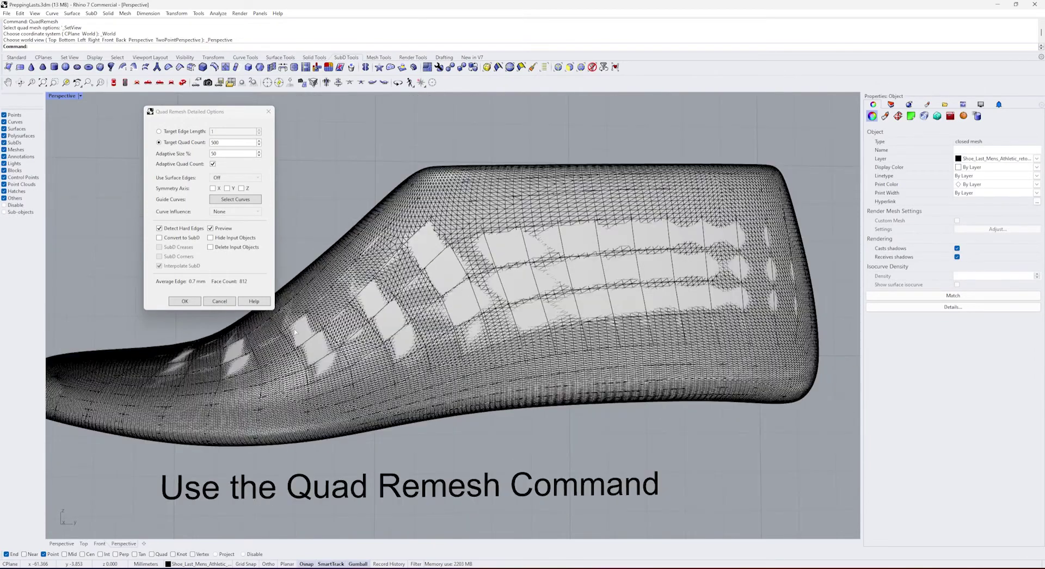
Accept the remesh and move the quad last below the dense original in the Right view
{"action": "left_click", "coordinate": [191, 301]}
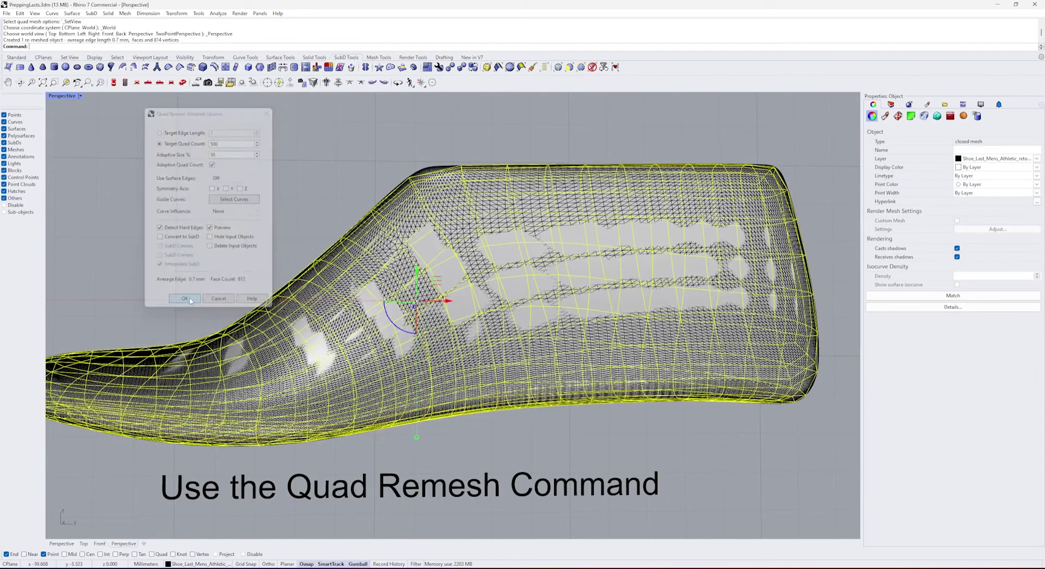
{"action": "left_click", "coordinate": [148, 82]}
{"action": "left_click_drag", "start_coordinate": [413, 226], "coordinate": [412, 435]}
{"action": "right_click_drag", "start_coordinate": [562, 498], "coordinate": [528, 432]}
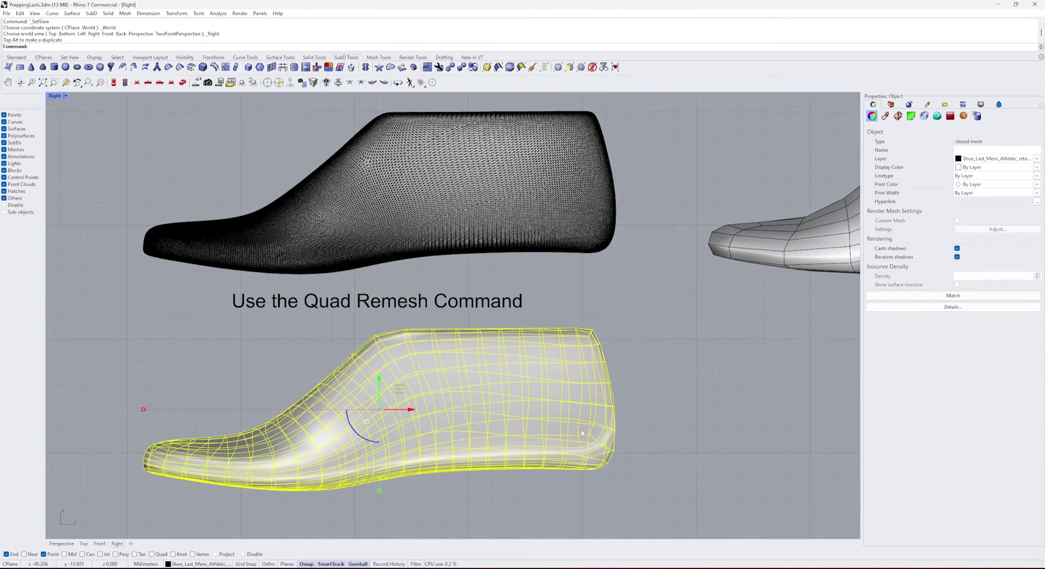
Confirm in its mesh details that the remeshed last has 814 vertices
{"action": "left_click", "coordinate": [673, 425]}
{"action": "right_click_drag", "start_coordinate": [673, 424], "coordinate": [663, 377]}
{"action": "left_click", "coordinate": [604, 397]}
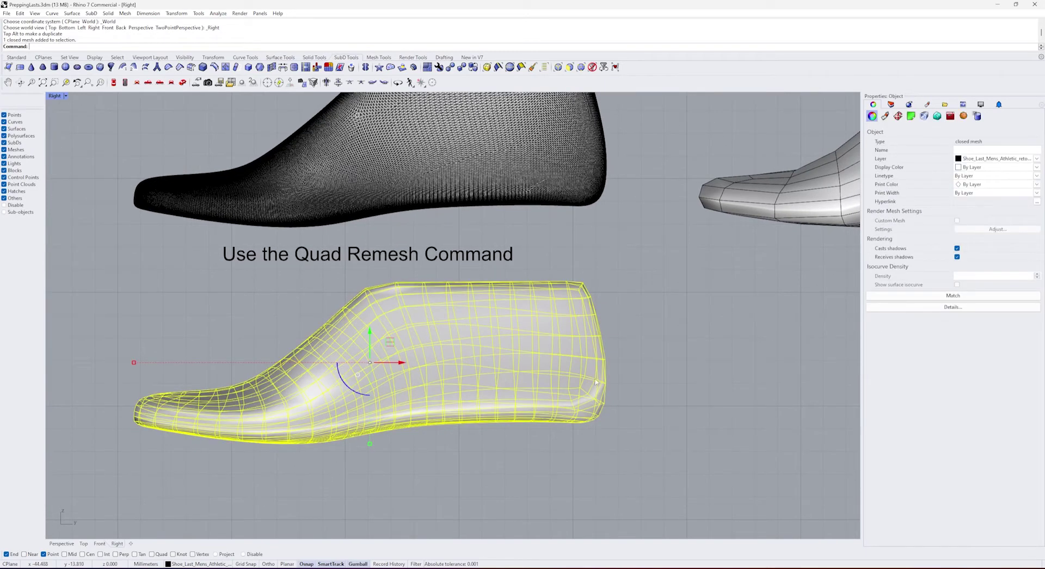
{"action": "left_click", "coordinate": [945, 310]}
{"action": "left_click_drag", "start_coordinate": [212, 206], "coordinate": [240, 206]}
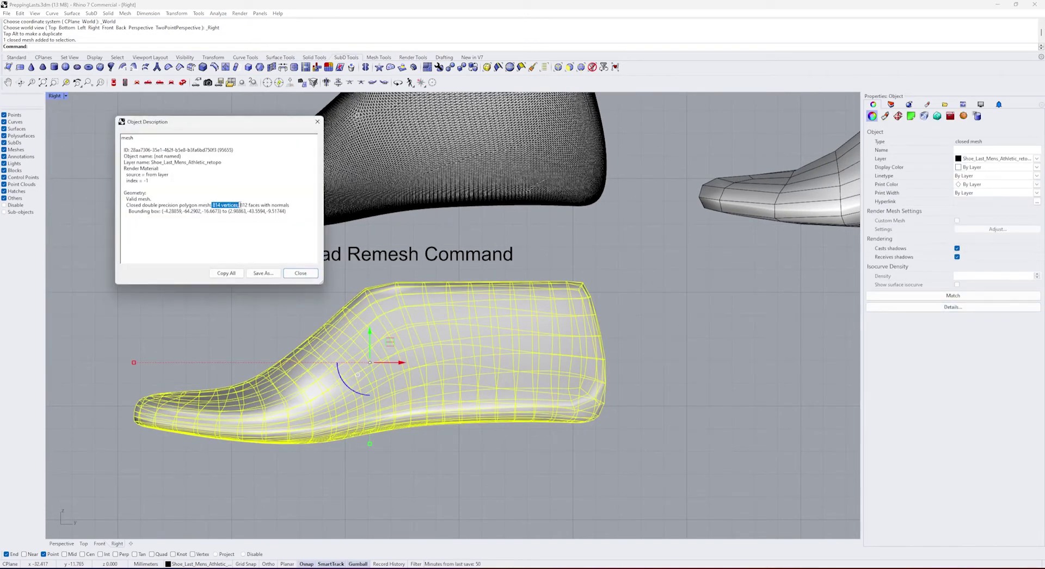
{"action": "left_click", "coordinate": [300, 274]}
{"action": "left_click", "coordinate": [705, 305]}
{"action": "right_click_drag", "start_coordinate": [704, 305], "coordinate": [321, 397]}
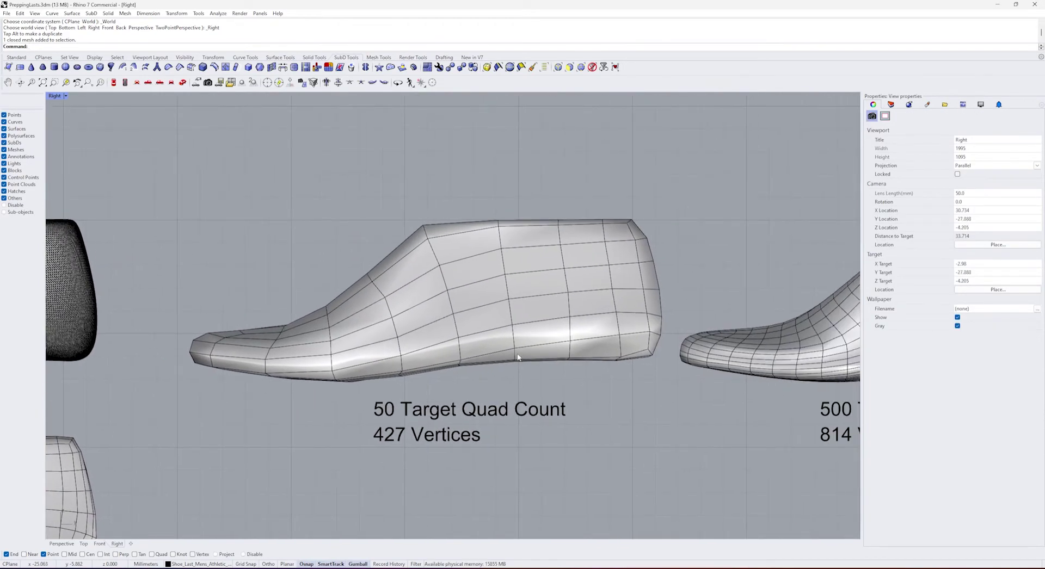
Pan across the labelled remeshes from 500 and 1000 up to 10000 target quads
{"action": "scroll", "coordinate": [492, 354], "scroll_direction": "down", "scroll_amount": 4}
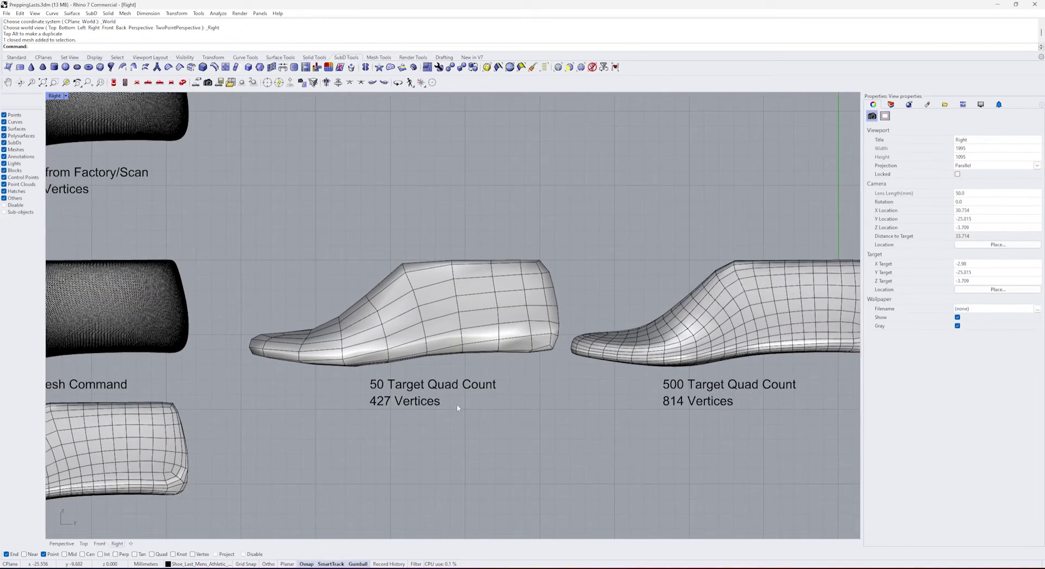
{"action": "right_click_drag", "start_coordinate": [457, 409], "coordinate": [484, 396]}
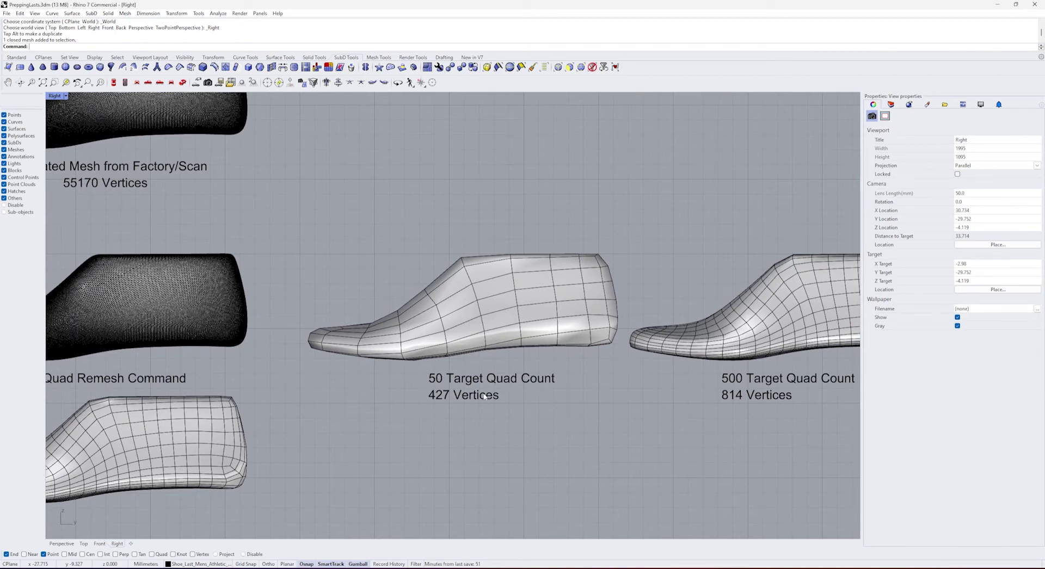
{"action": "right_click_drag", "start_coordinate": [698, 376], "coordinate": [379, 381]}
{"action": "right_click_drag", "start_coordinate": [592, 378], "coordinate": [524, 379]}
{"action": "right_click_drag", "start_coordinate": [733, 369], "coordinate": [570, 372]}
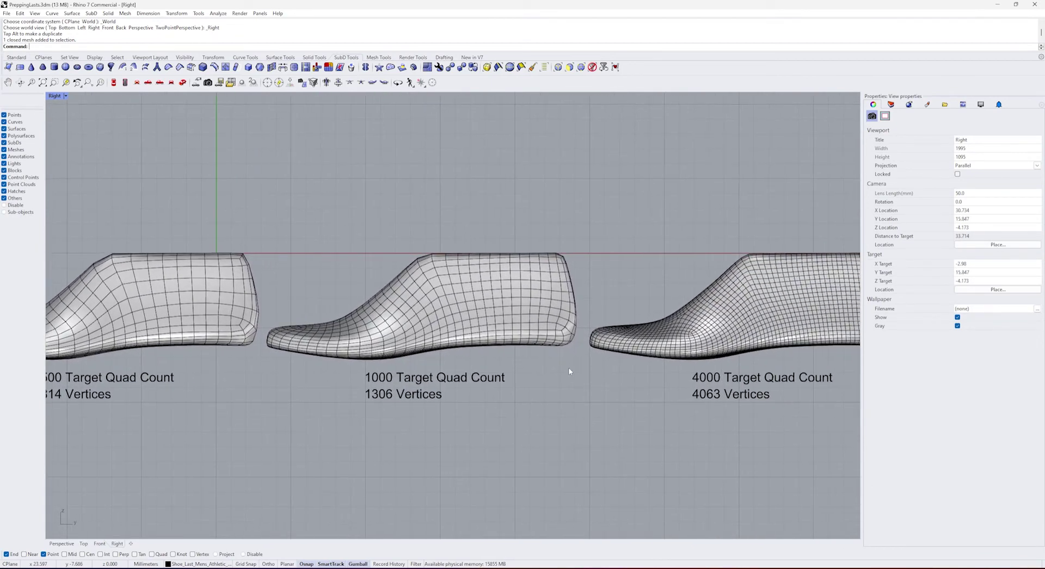
{"action": "right_click_drag", "start_coordinate": [691, 379], "coordinate": [585, 380]}
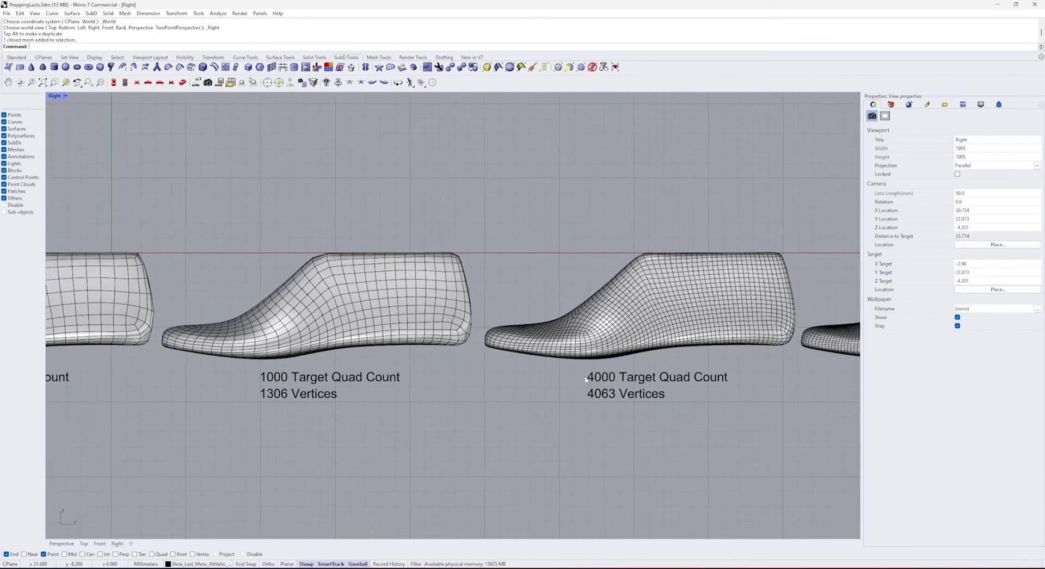
{"action": "right_click_drag", "start_coordinate": [705, 376], "coordinate": [517, 387]}
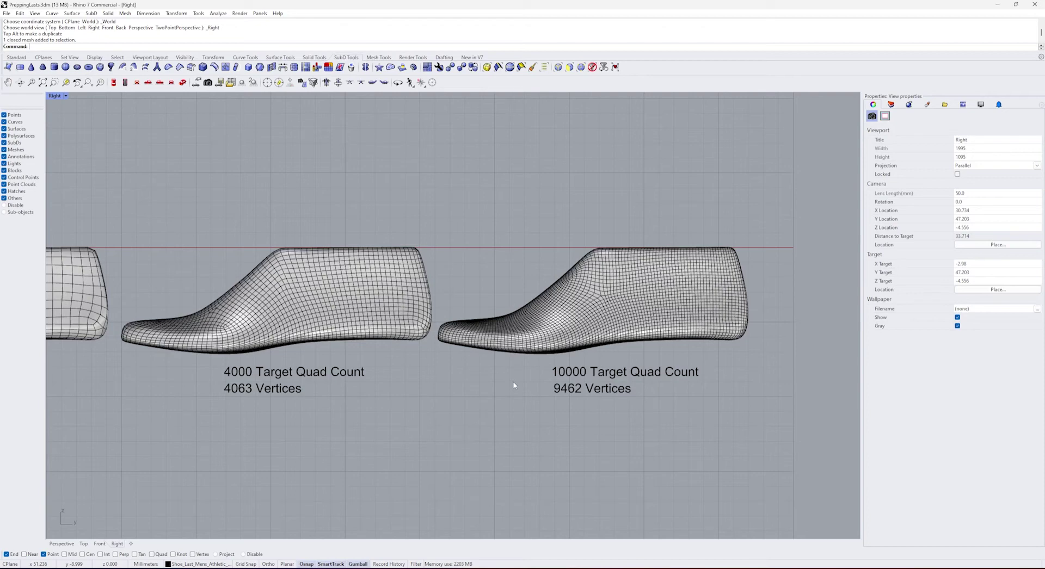
Return to and centre the 500 target-quad last for a closer look
{"action": "right_click_drag", "start_coordinate": [513, 383], "coordinate": [724, 395]}
{"action": "scroll", "coordinate": [525, 405], "scroll_direction": "down", "scroll_amount": 2}
{"action": "left_click_drag", "start_coordinate": [302, 236], "coordinate": [705, 348]}
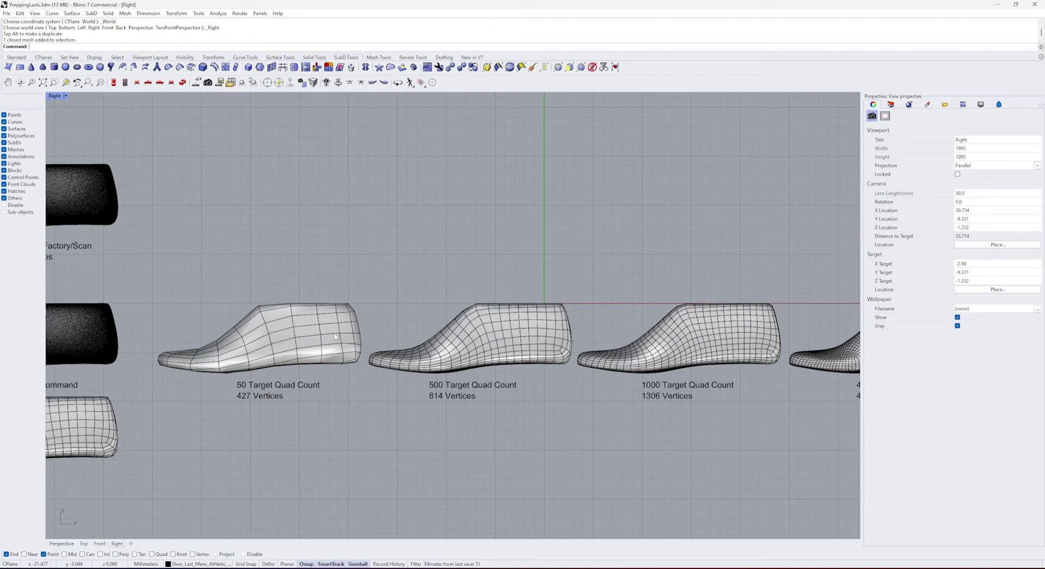
{"action": "scroll", "coordinate": [593, 337], "scroll_direction": "down", "scroll_amount": 3}
{"action": "scroll", "coordinate": [523, 338], "scroll_direction": "up", "scroll_amount": 6}
{"action": "right_click_drag", "start_coordinate": [577, 331], "coordinate": [444, 326]}
{"action": "scroll", "coordinate": [548, 309], "scroll_direction": "up", "scroll_amount": 4}
{"action": "scroll", "coordinate": [548, 308], "scroll_direction": "up", "scroll_amount": 2}
{"action": "scroll", "coordinate": [597, 300], "scroll_direction": "down", "scroll_amount": 1}
Export the selected 500-quad last to QuadRemesh_Last.fbx as MotionBuilder (*.fbx)
{"action": "left_click", "coordinate": [474, 305]}
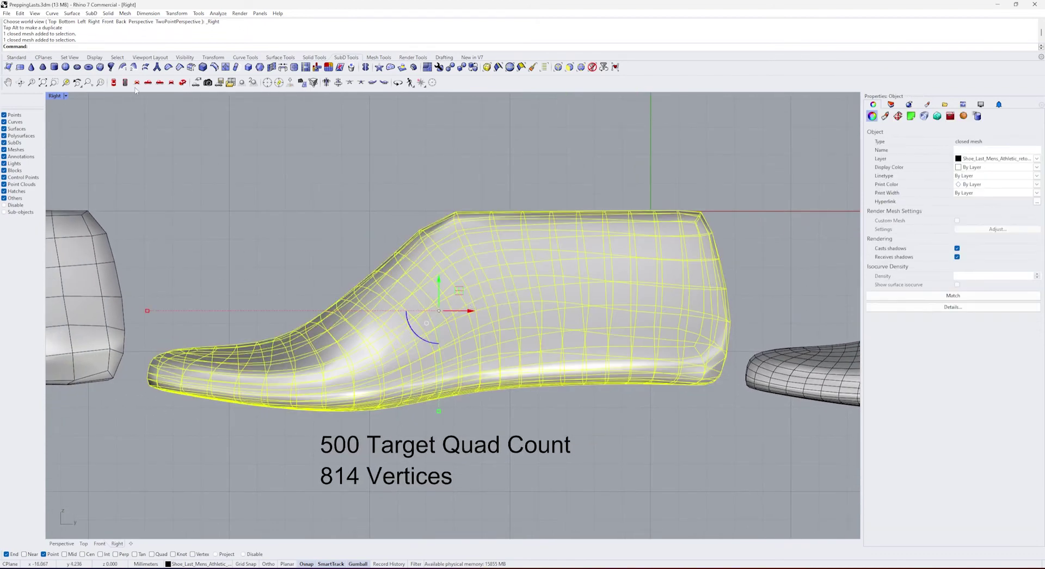
{"action": "left_click", "coordinate": [7, 14]}
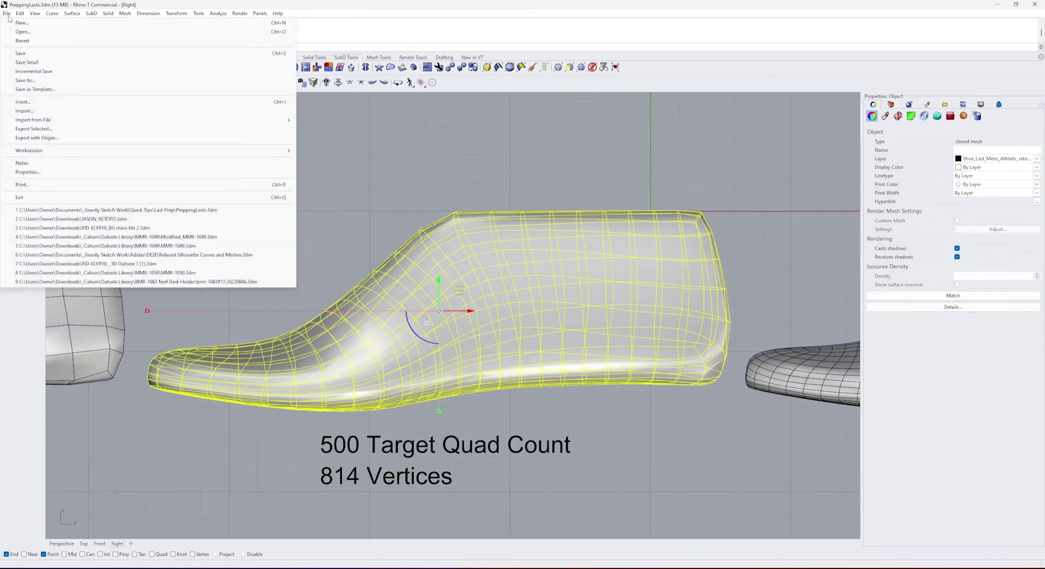
{"action": "left_click", "coordinate": [45, 130]}
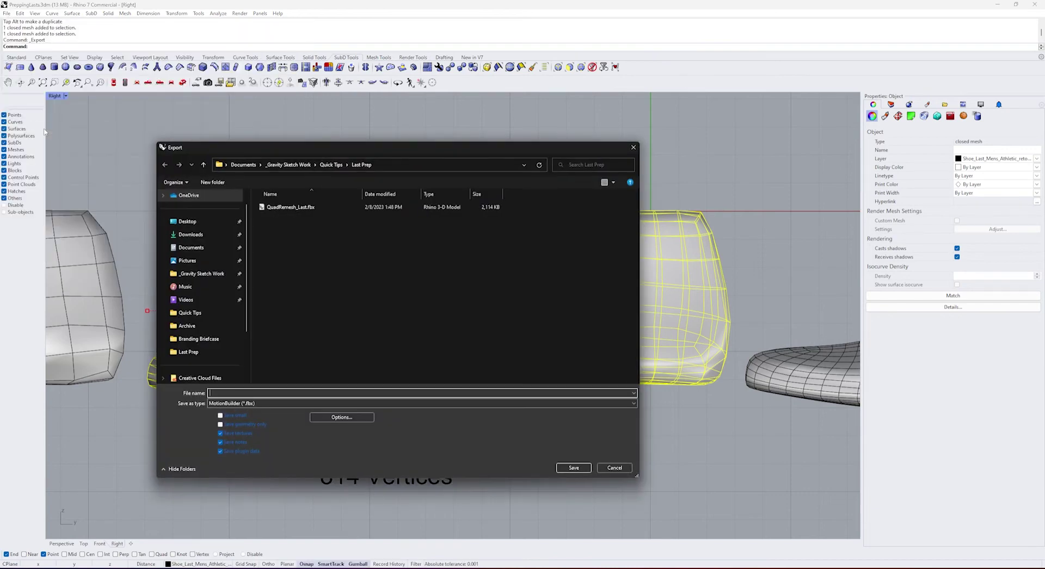
{"action": "left_click", "coordinate": [270, 210]}
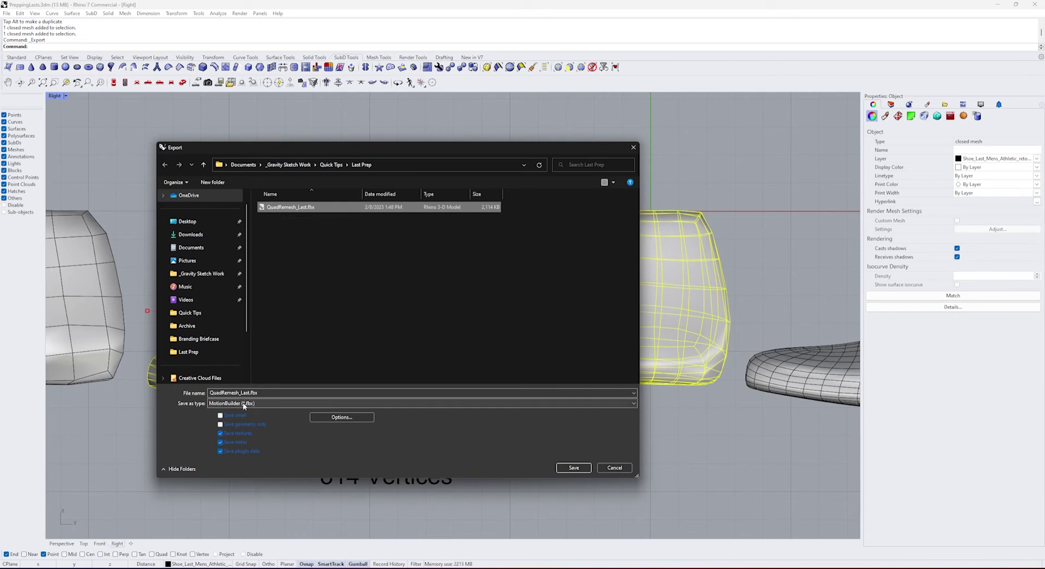
{"action": "left_click", "coordinate": [574, 468]}
Confirm replacing QuadRemesh_Last.fbx and move the FBX Export Options dialog clear of the last
{"action": "left_click", "coordinate": [397, 332]}
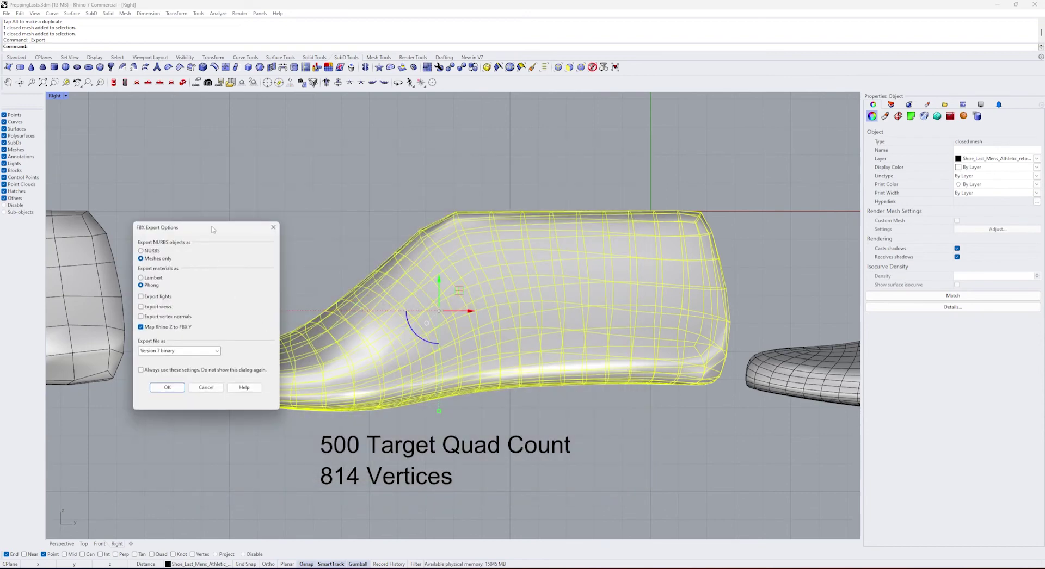
{"action": "left_click_drag", "start_coordinate": [213, 229], "coordinate": [231, 217]}
{"action": "left_click_drag", "start_coordinate": [294, 192], "coordinate": [271, 142]}
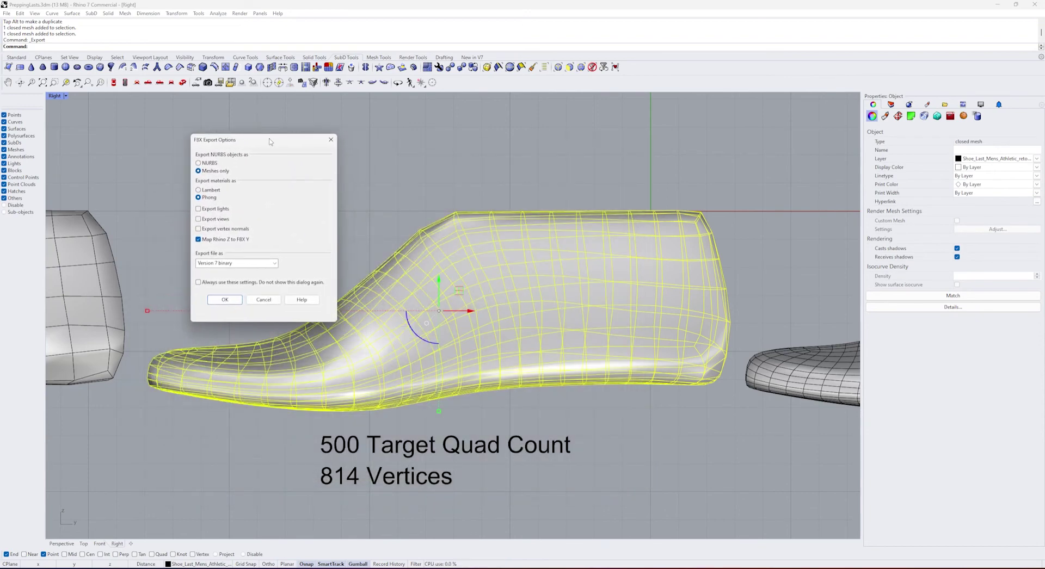